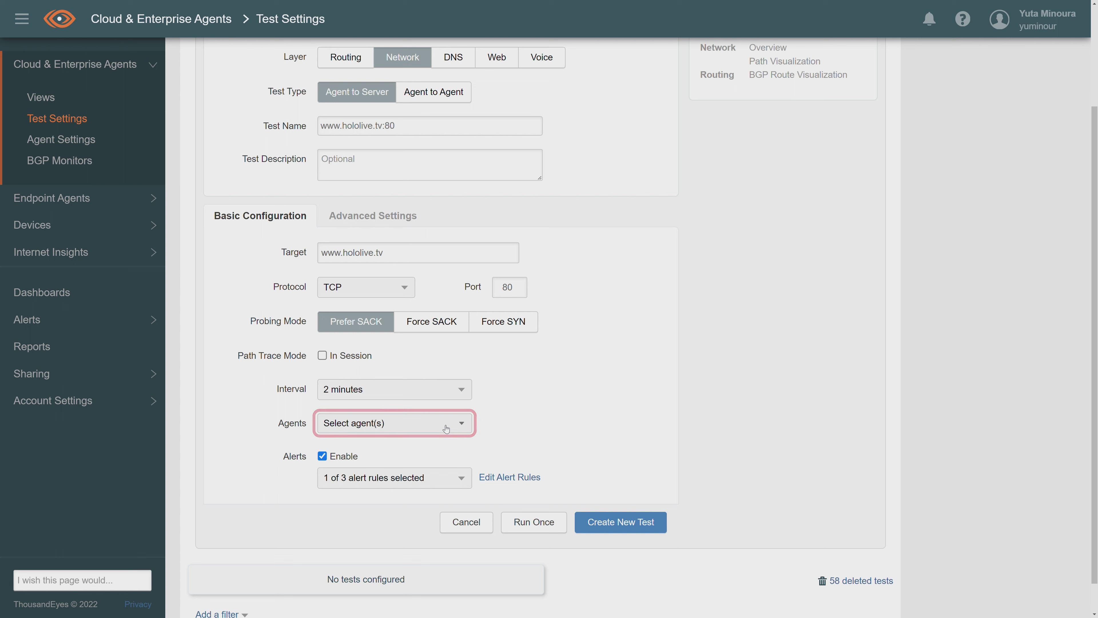
click(446, 428)
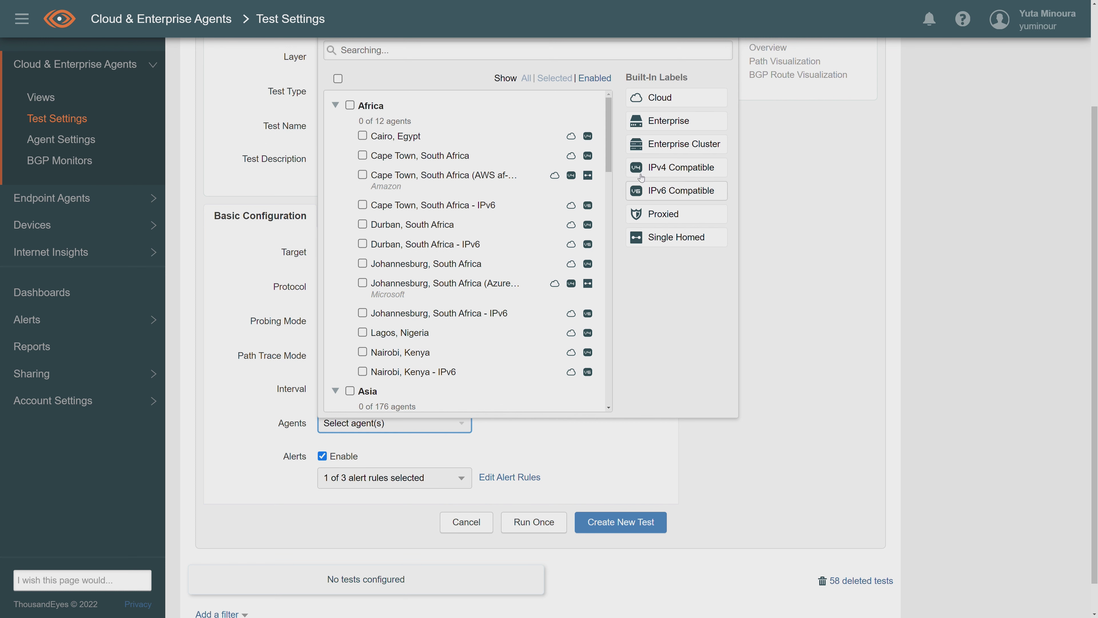
click(650, 125)
click(379, 296)
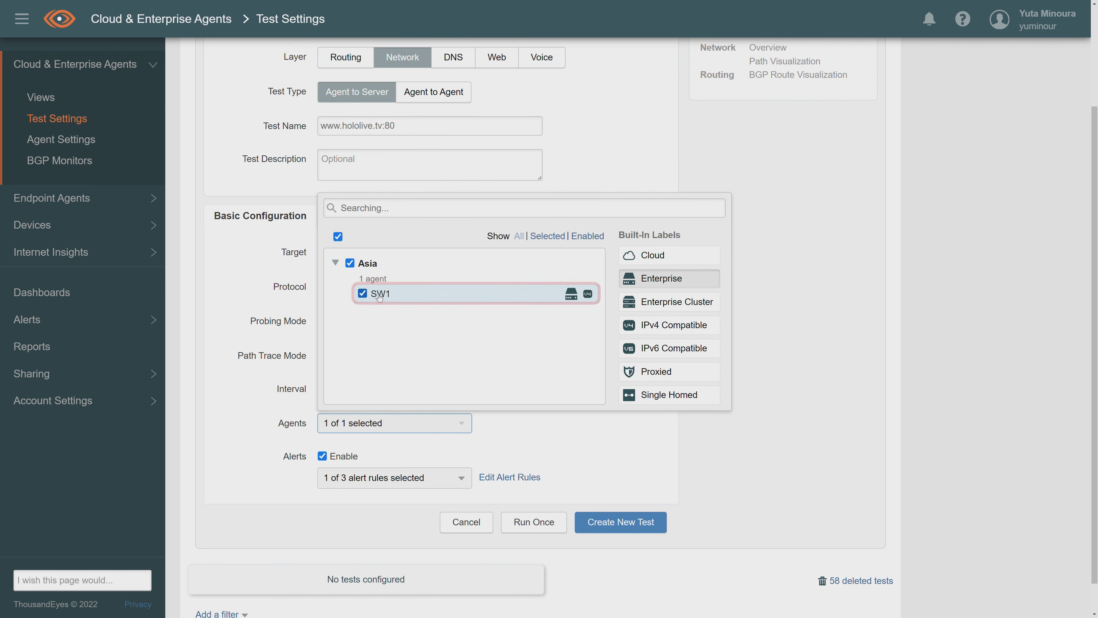
key(Escape)
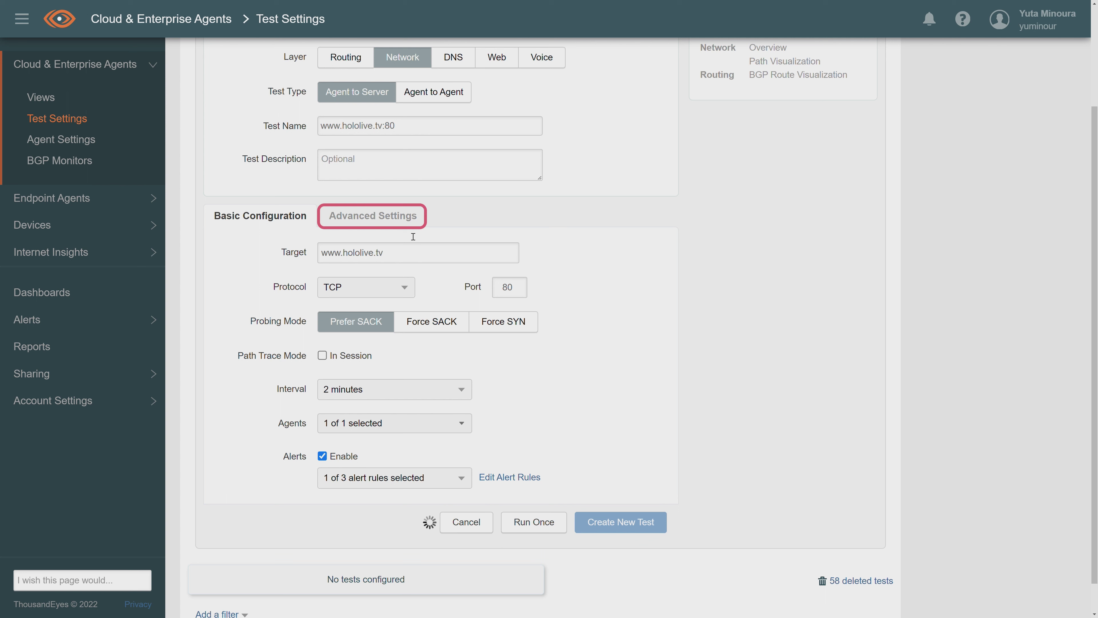
click(406, 221)
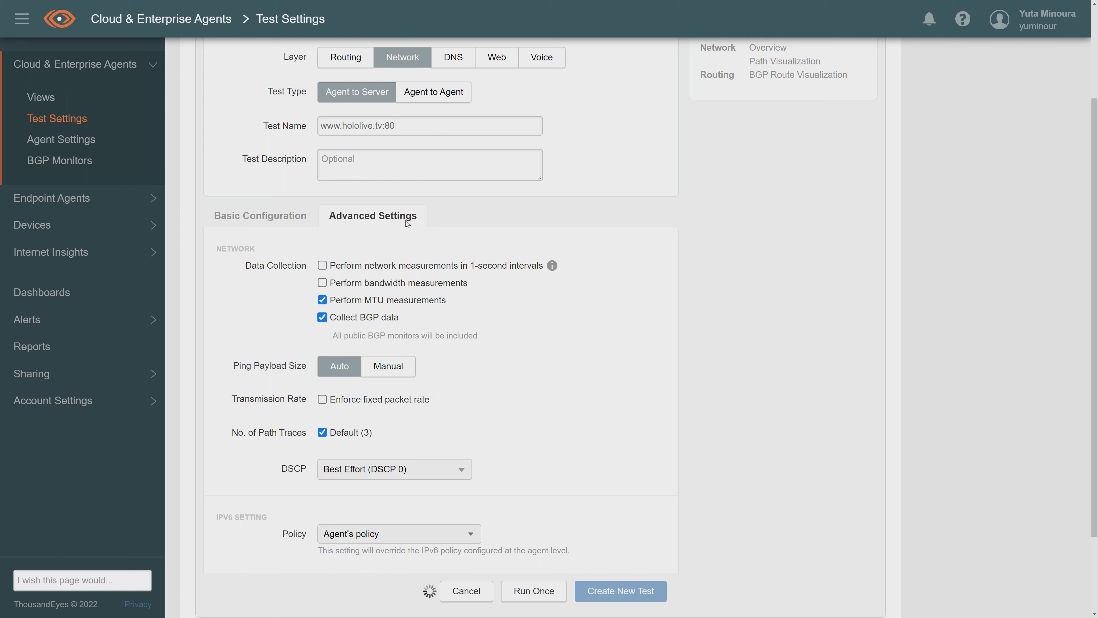
click(324, 399)
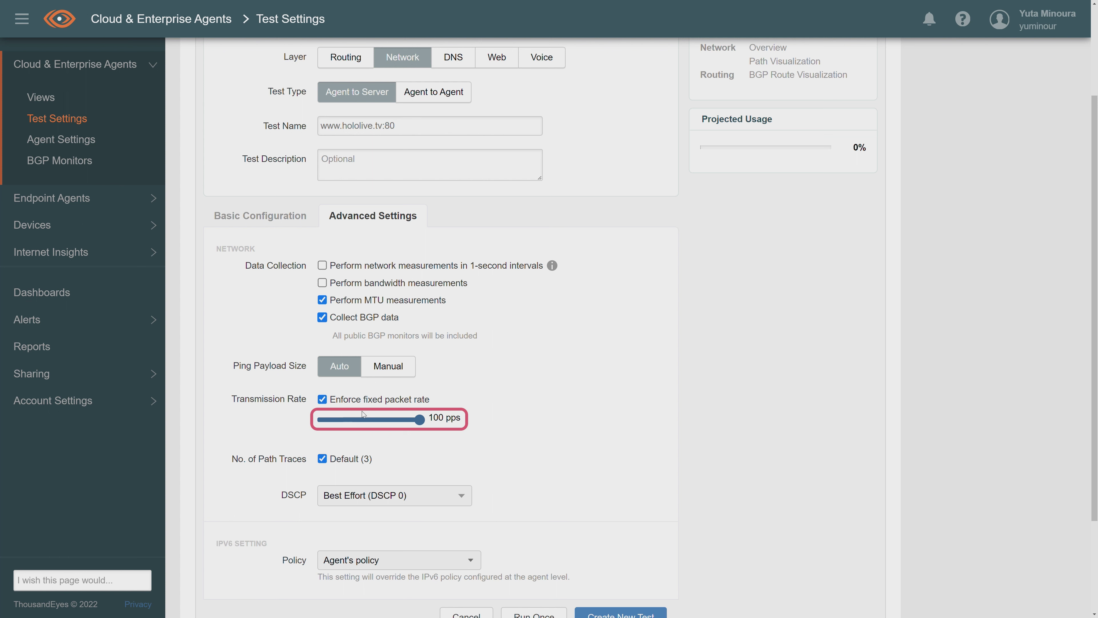
drag(419, 420, 321, 420)
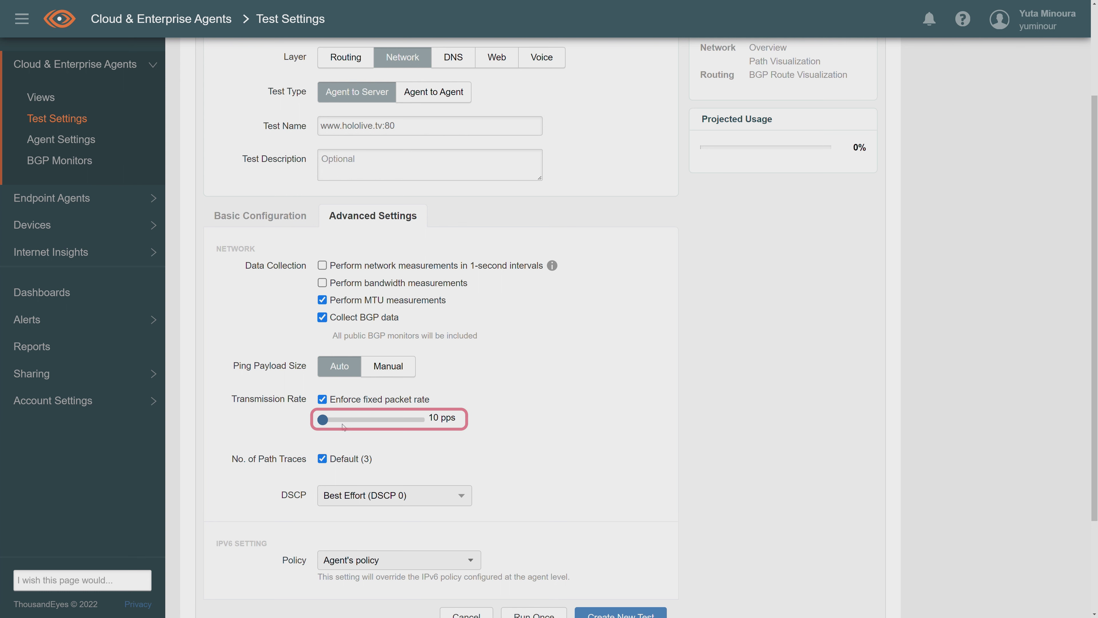
scroll(344, 427, down, 3)
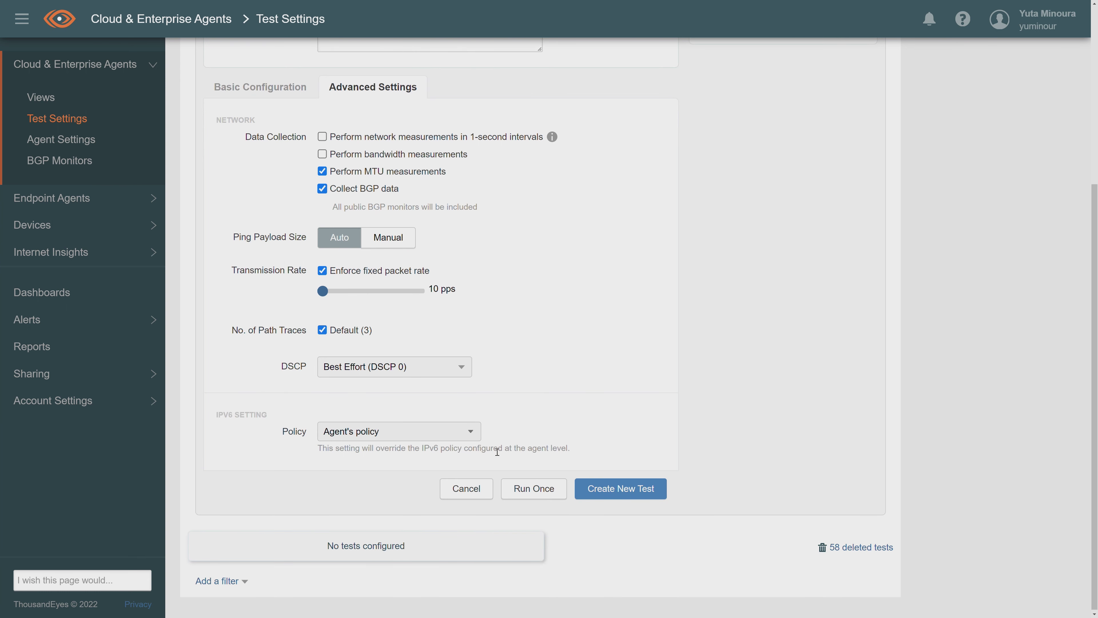
click(592, 485)
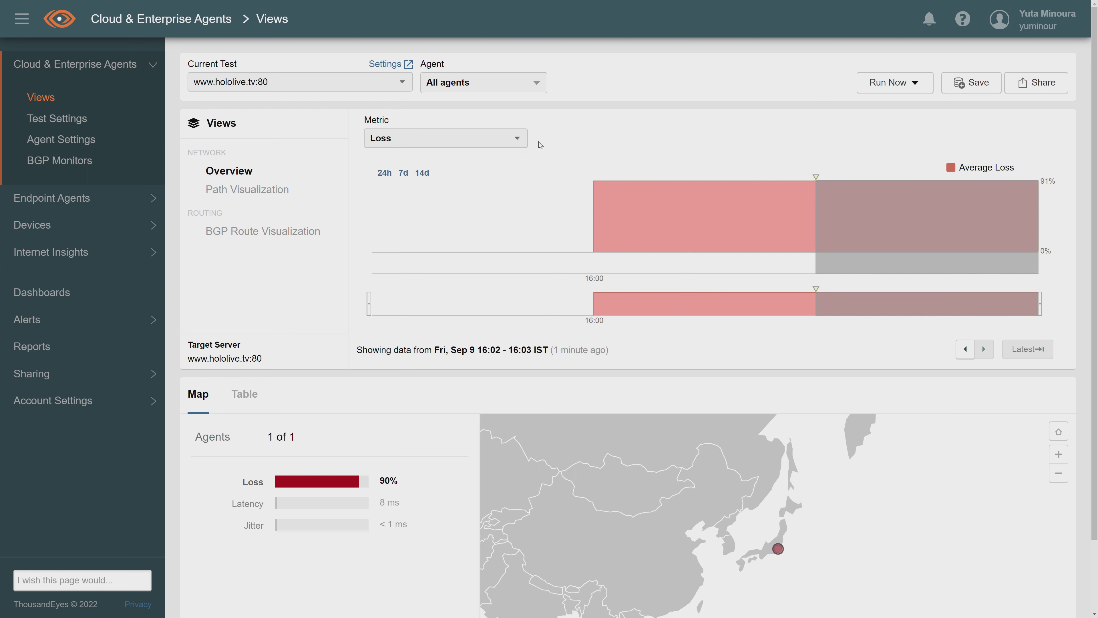
click(518, 143)
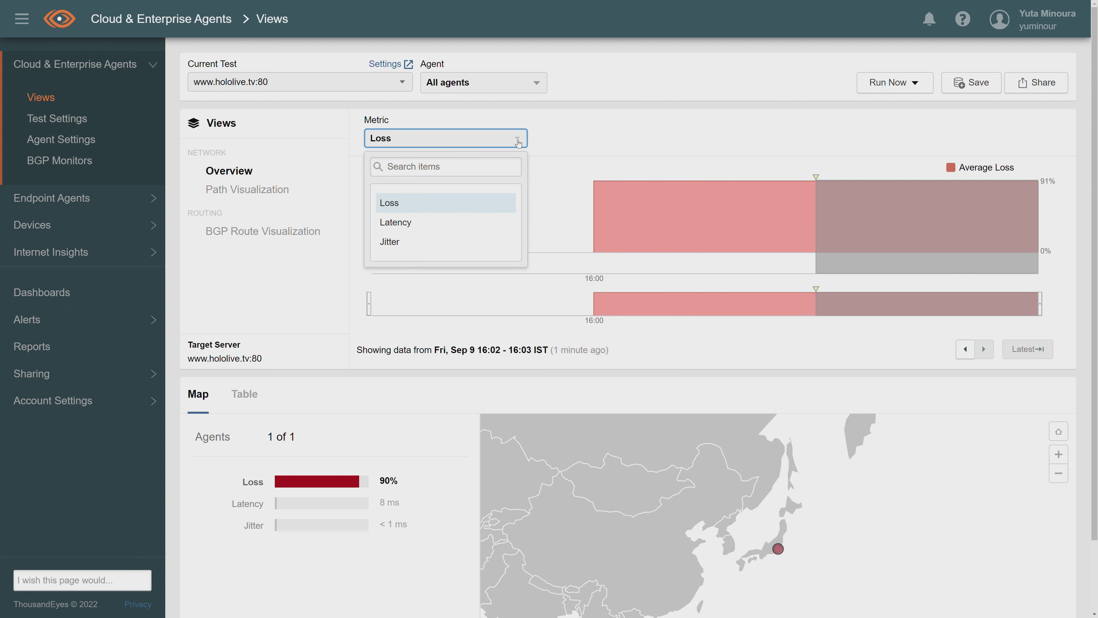
click(502, 223)
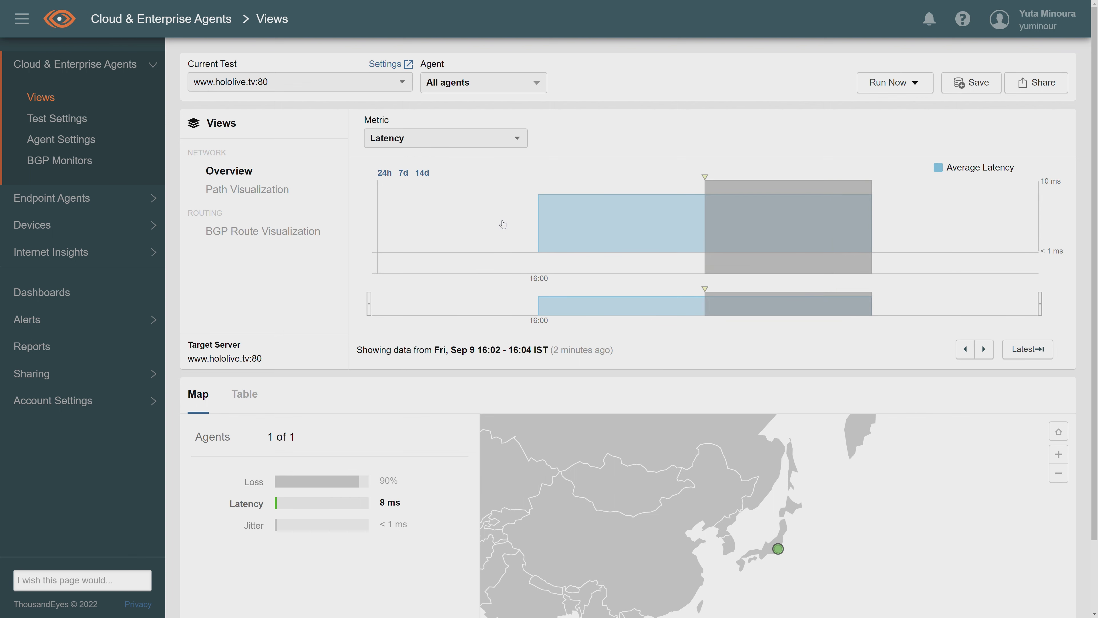
click(518, 142)
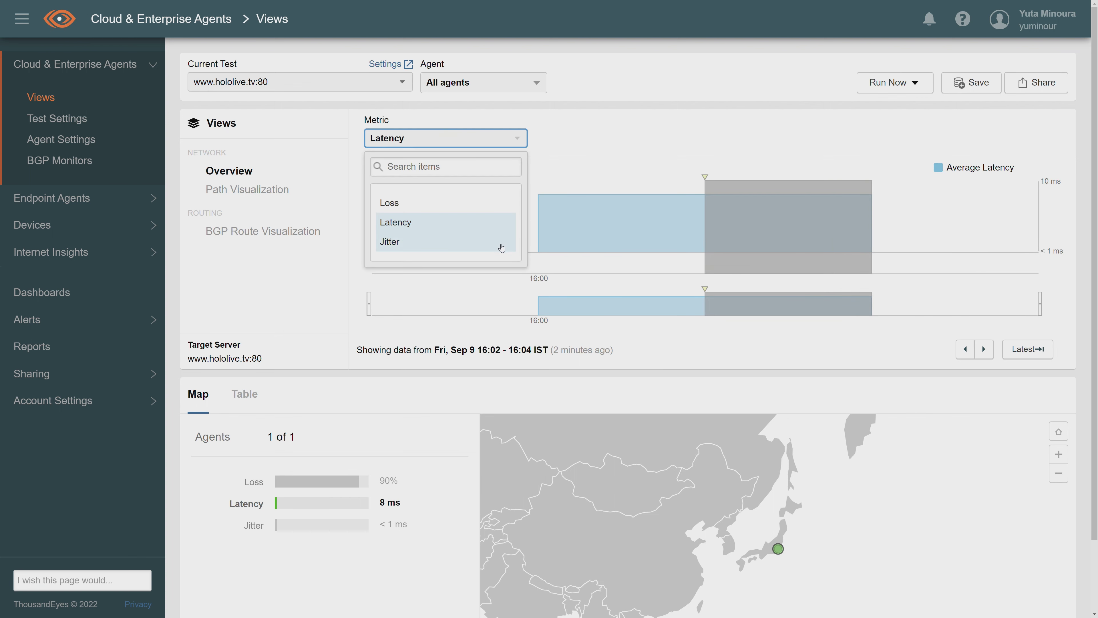
click(503, 243)
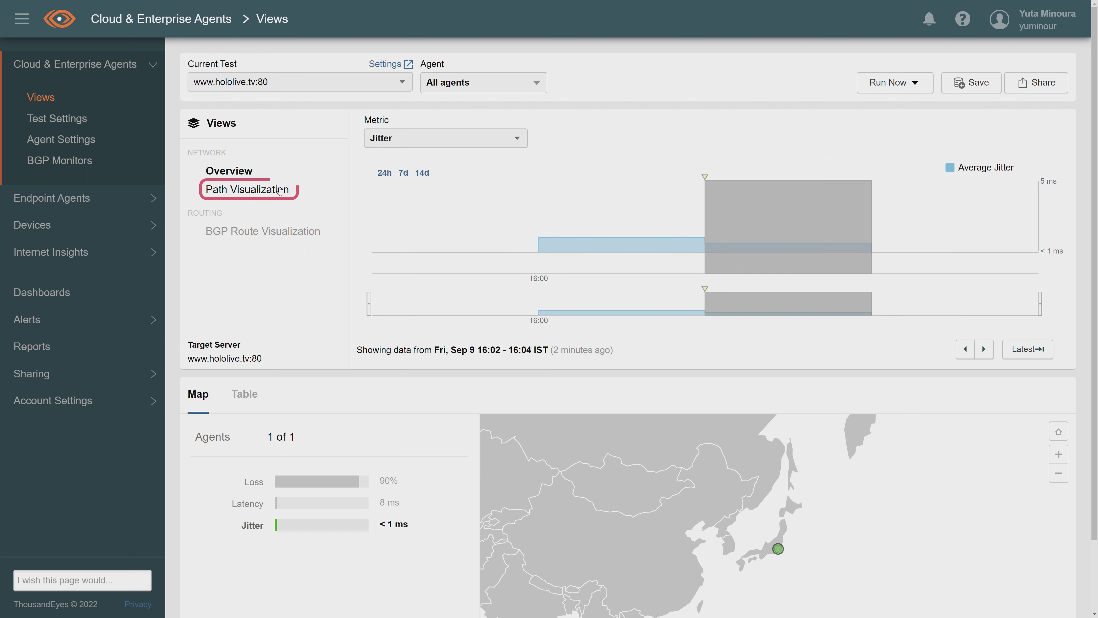
click(255, 189)
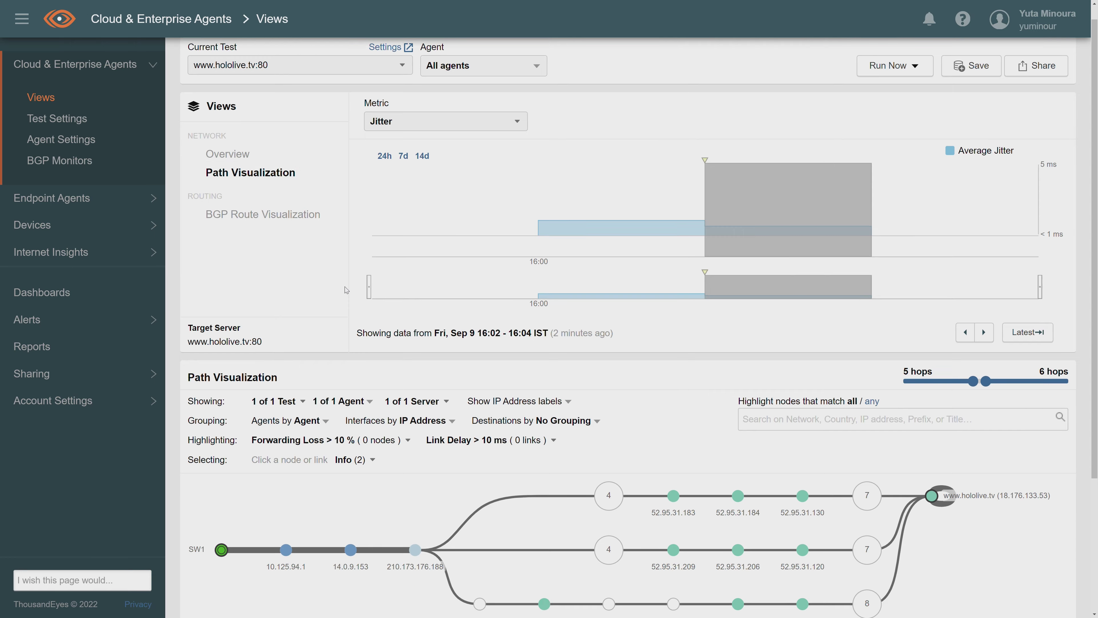
scroll(346, 294, down, 5)
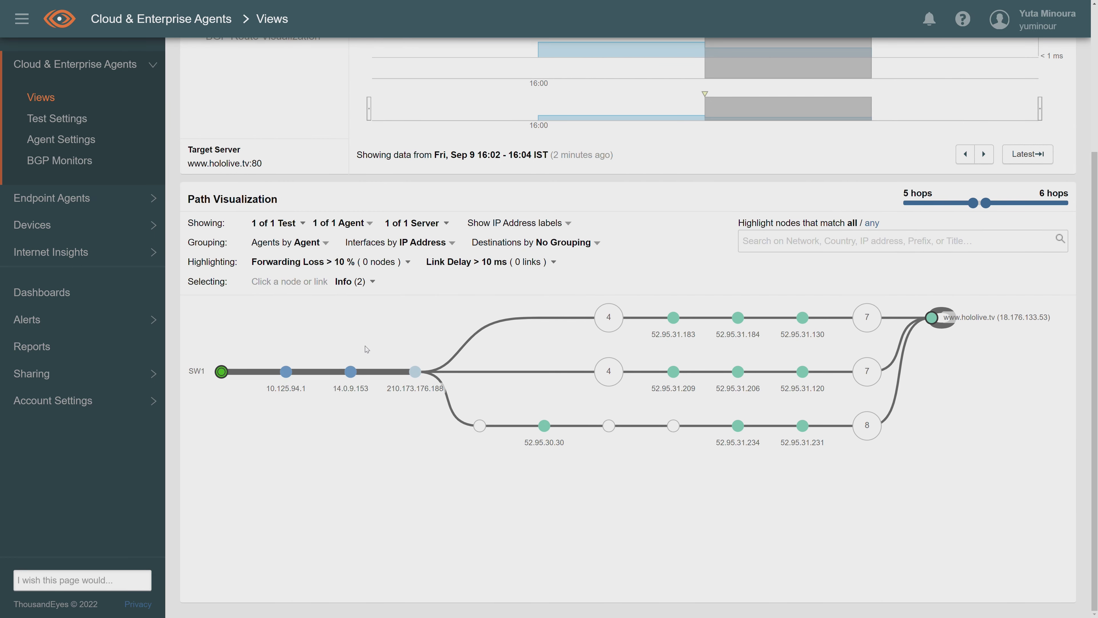
mouse_move(386, 376)
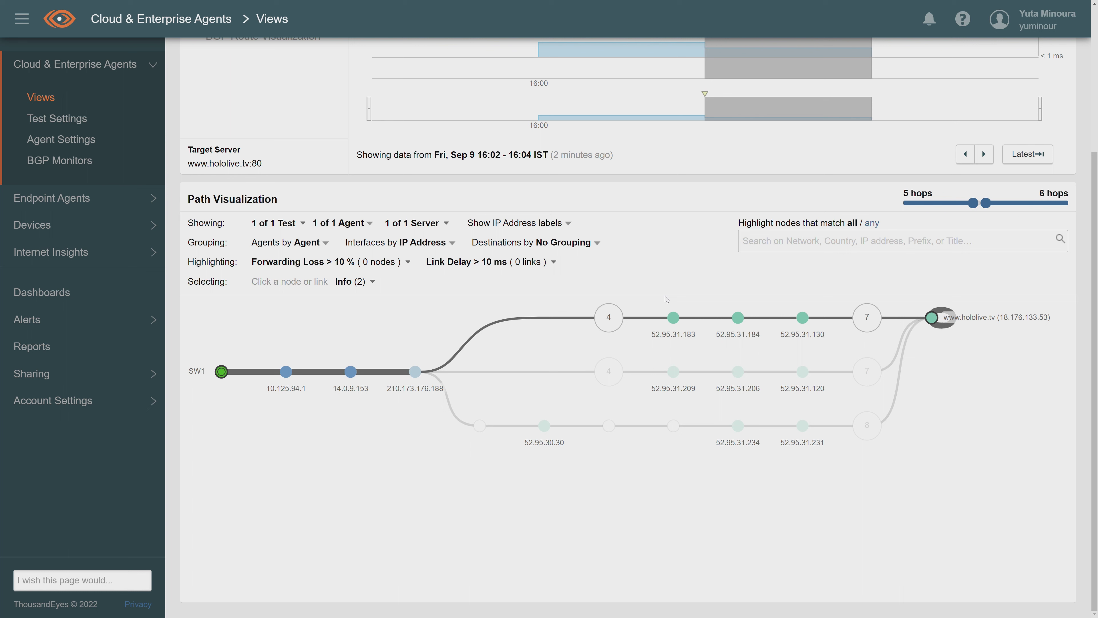
mouse_move(673, 318)
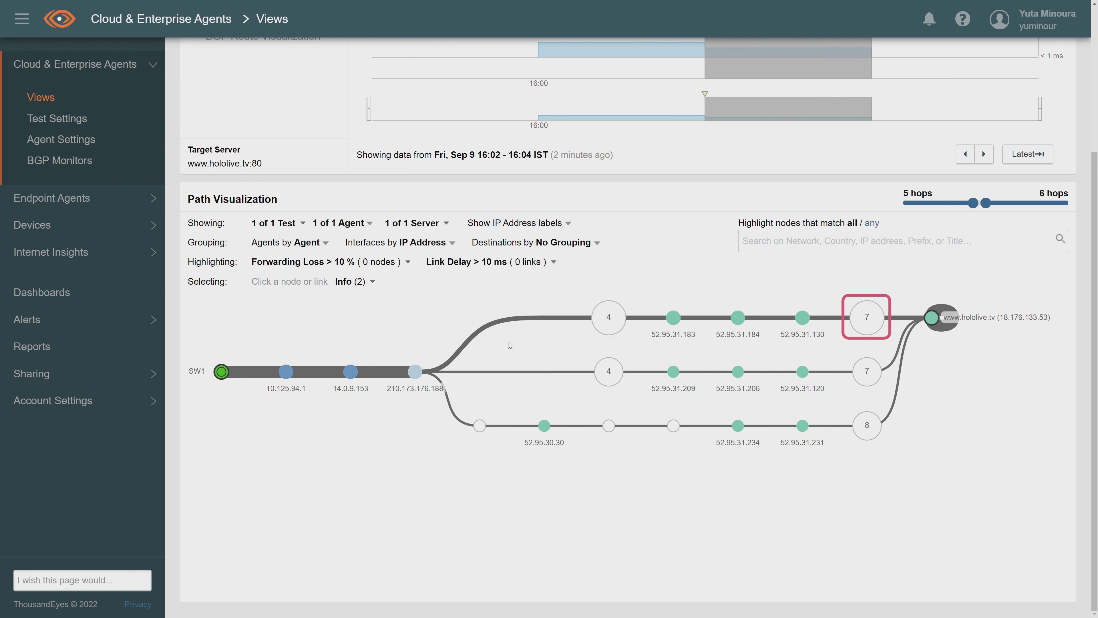
mouse_move(932, 318)
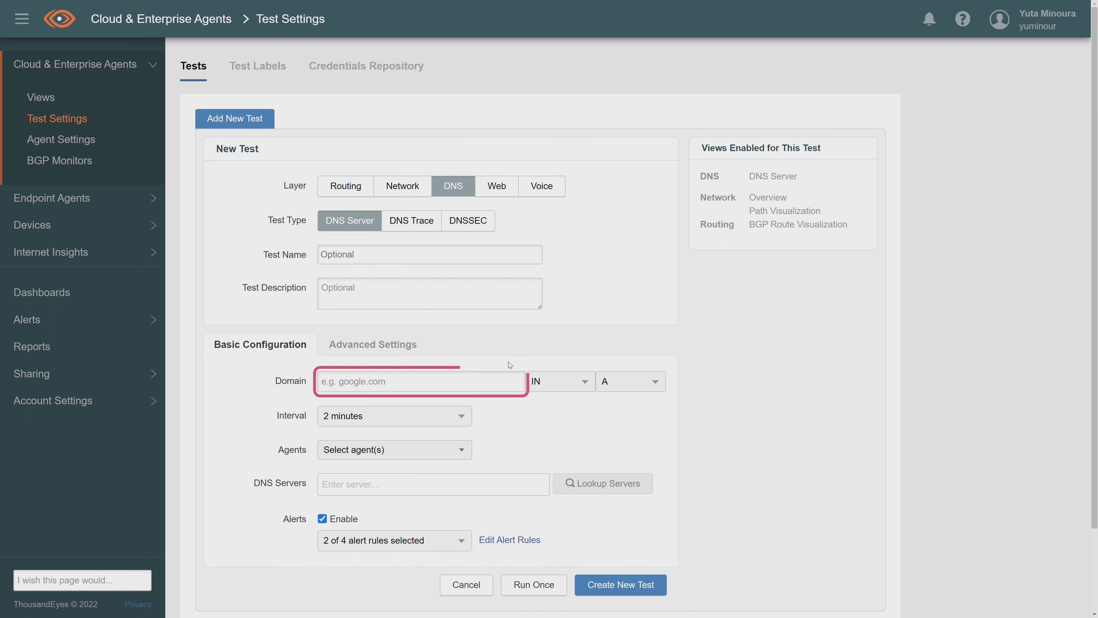
Set the DNS server test's domain to noripro.jp and add 8.8.8.8 as its DNS server
click(490, 383)
text(noripro.jp)
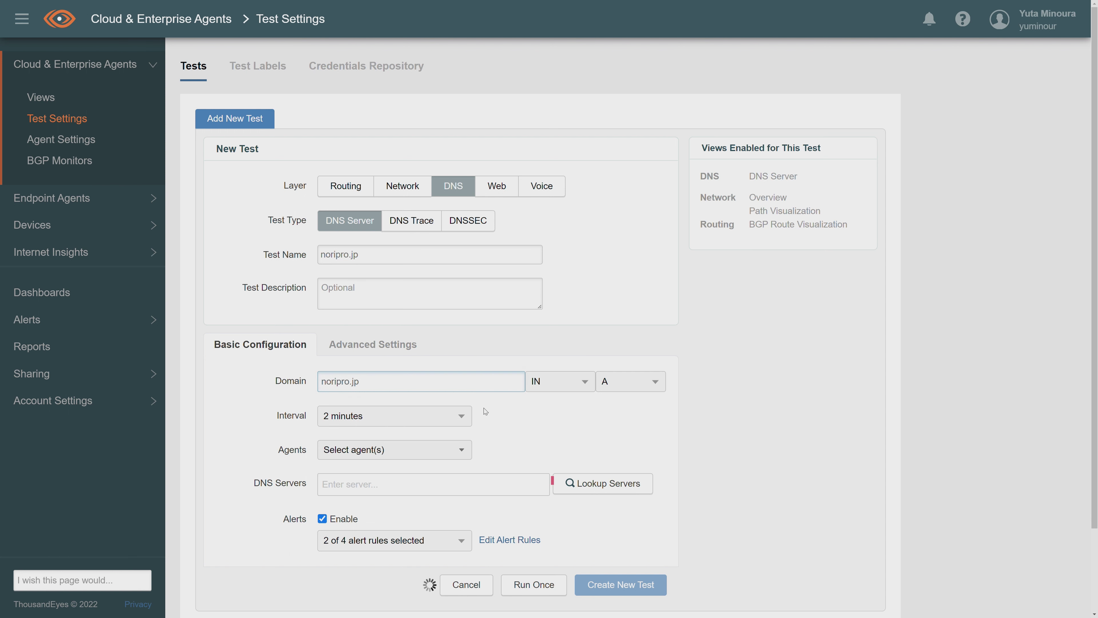
click(482, 480)
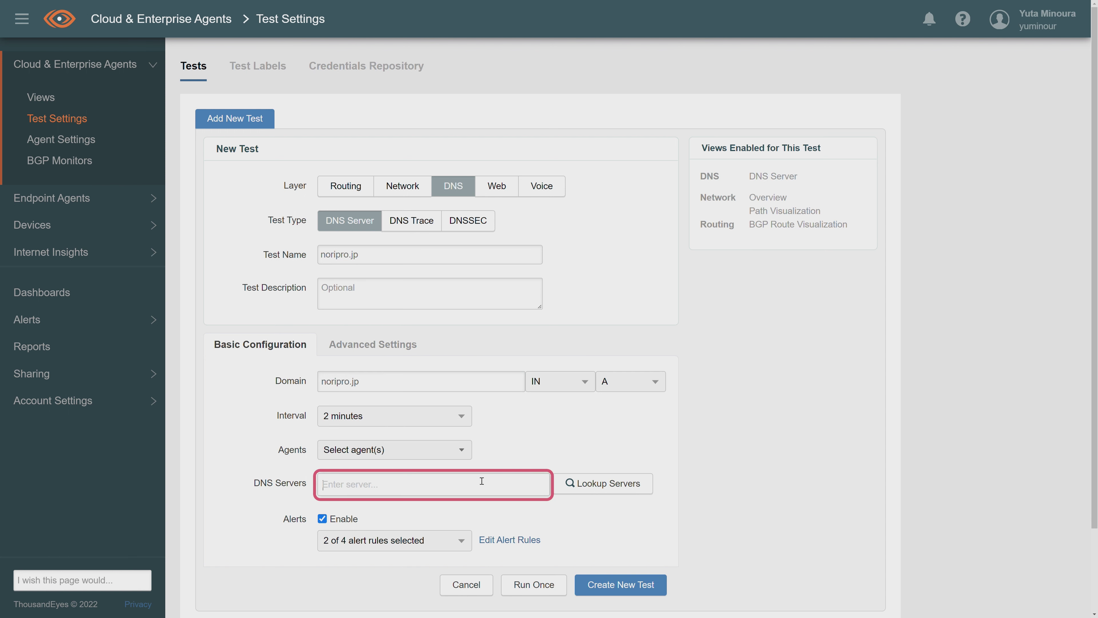
text(8.8.8.8)
key(Return)
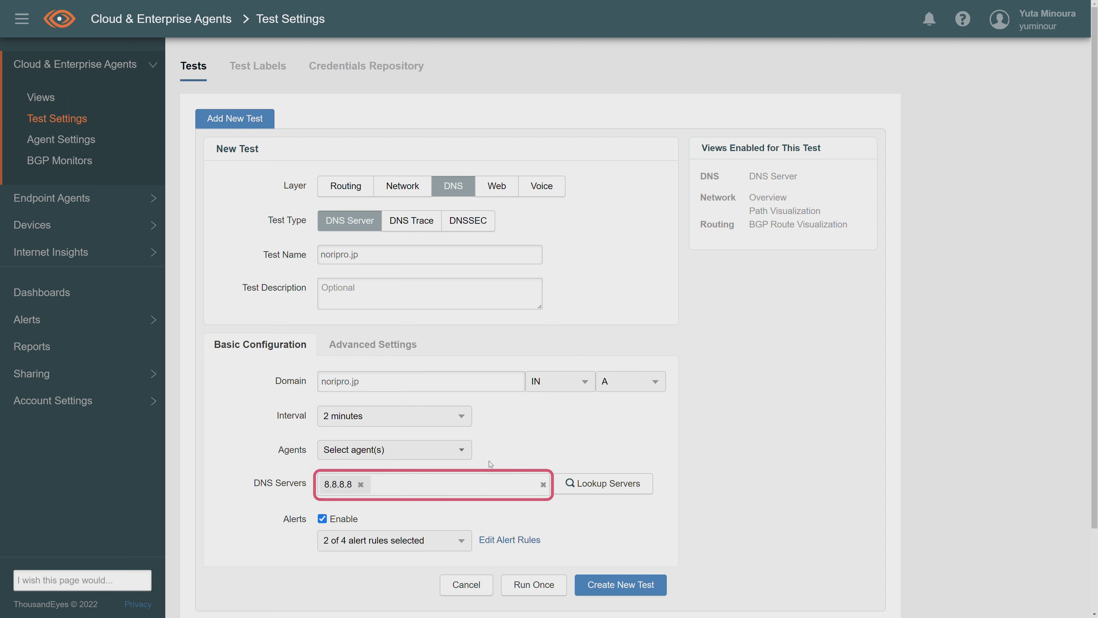
Assign the enterprise agent SW1 to the noripro.jp DNS server test
click(466, 452)
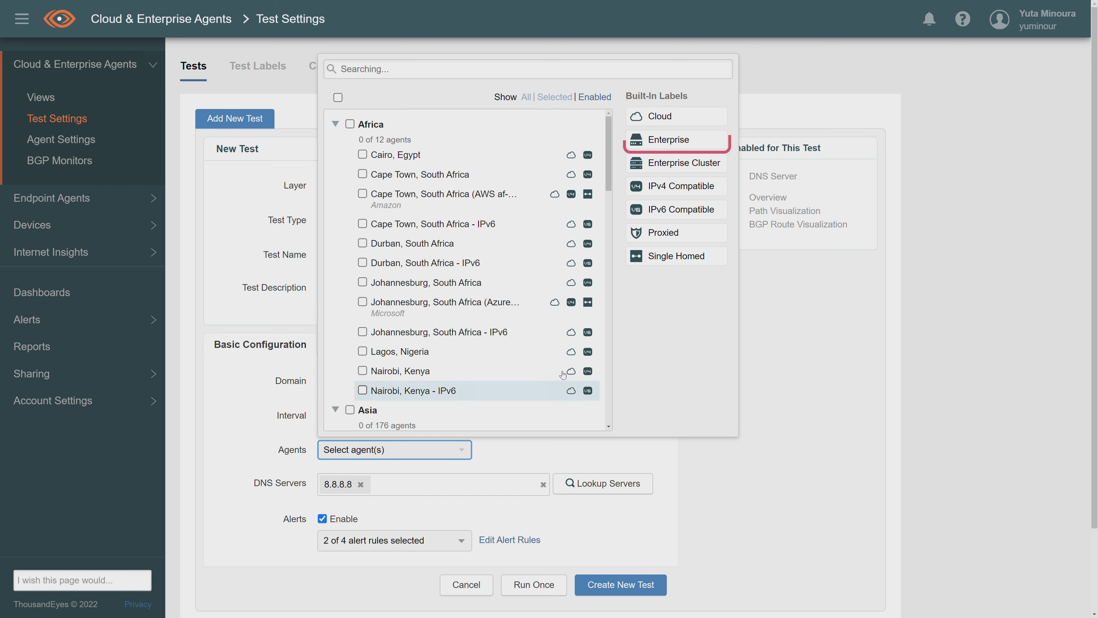
click(651, 140)
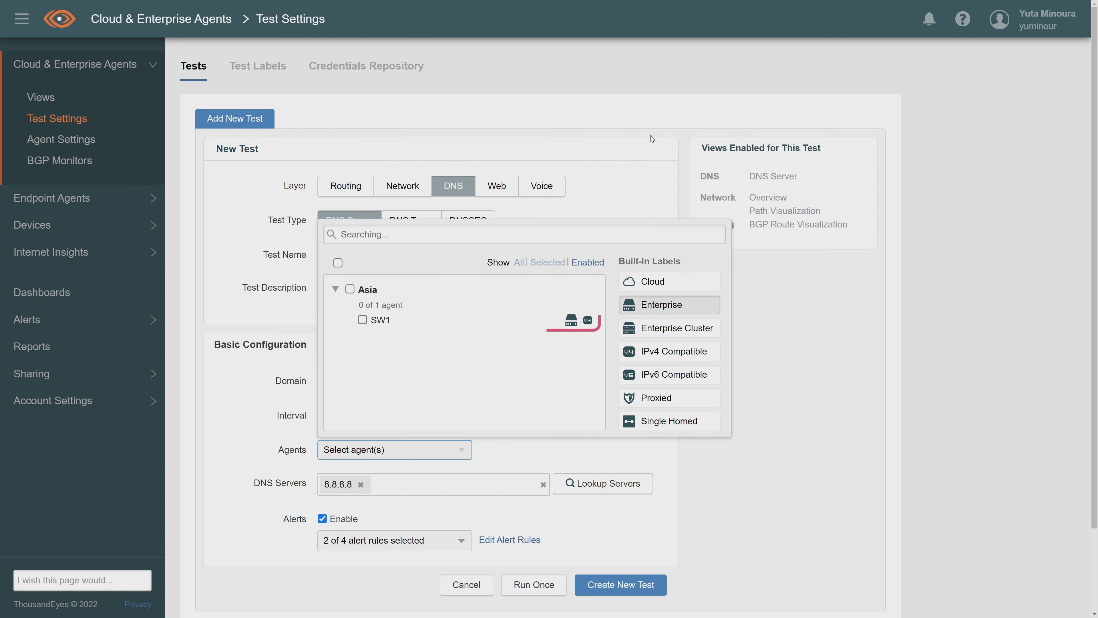
click(386, 324)
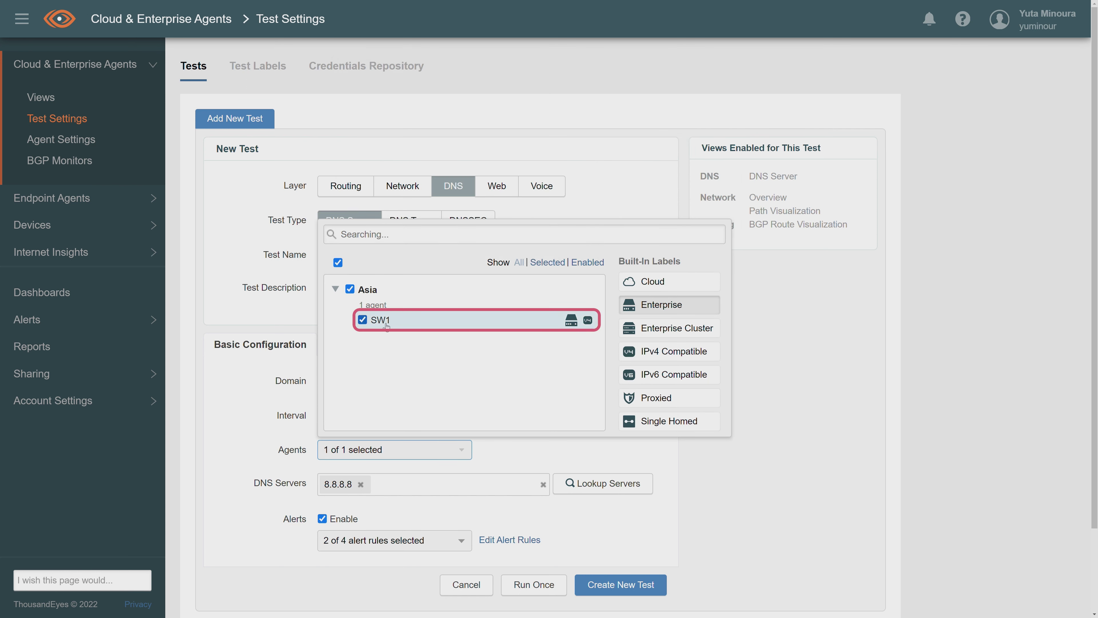
click(458, 367)
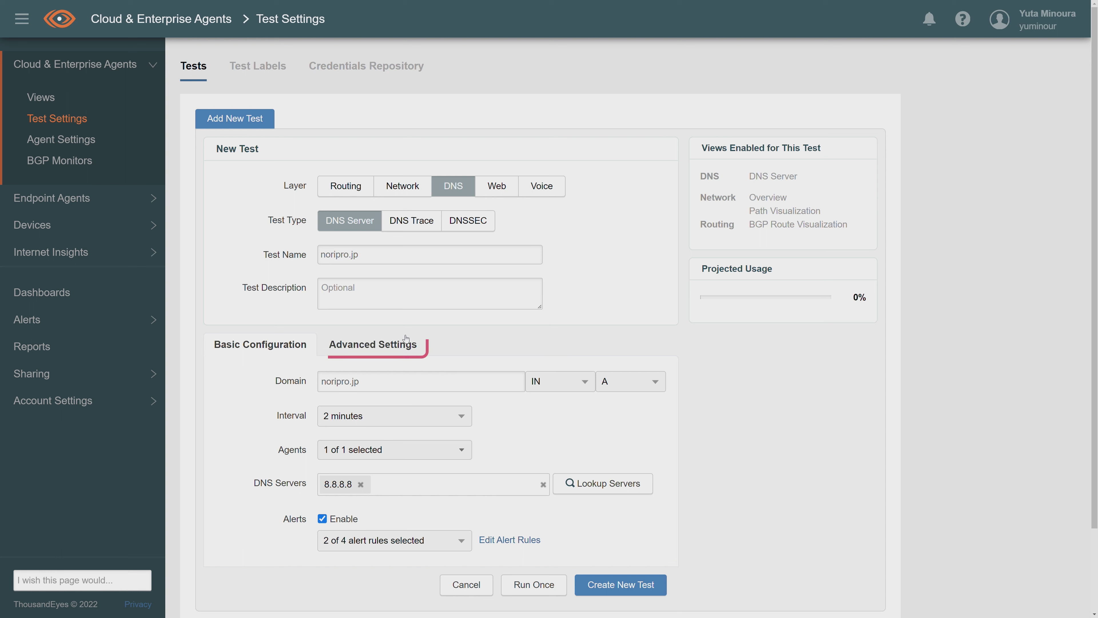
Create the noripro.jp DNS server test with a fixed packet rate of 10 pps enforced in the advanced settings
click(373, 344)
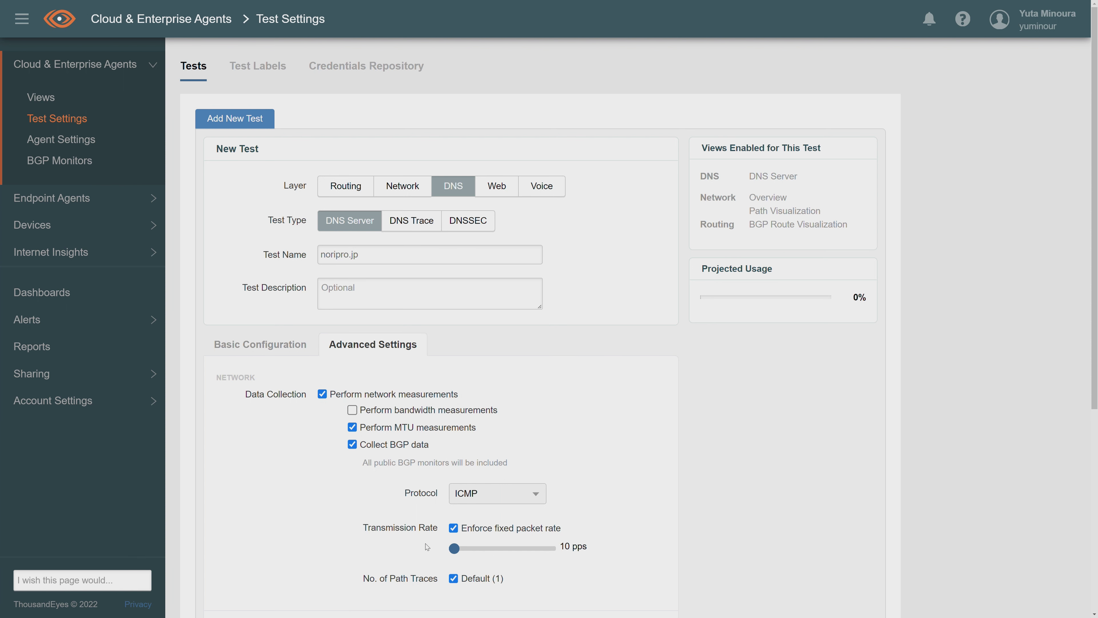
scroll(427, 547, down, 5)
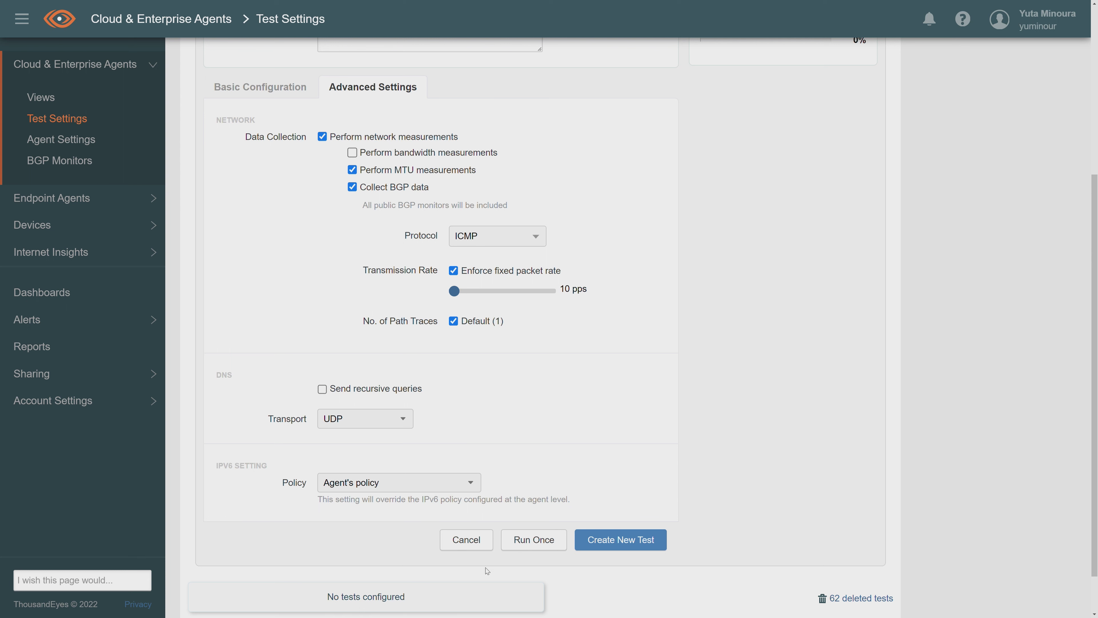
click(587, 547)
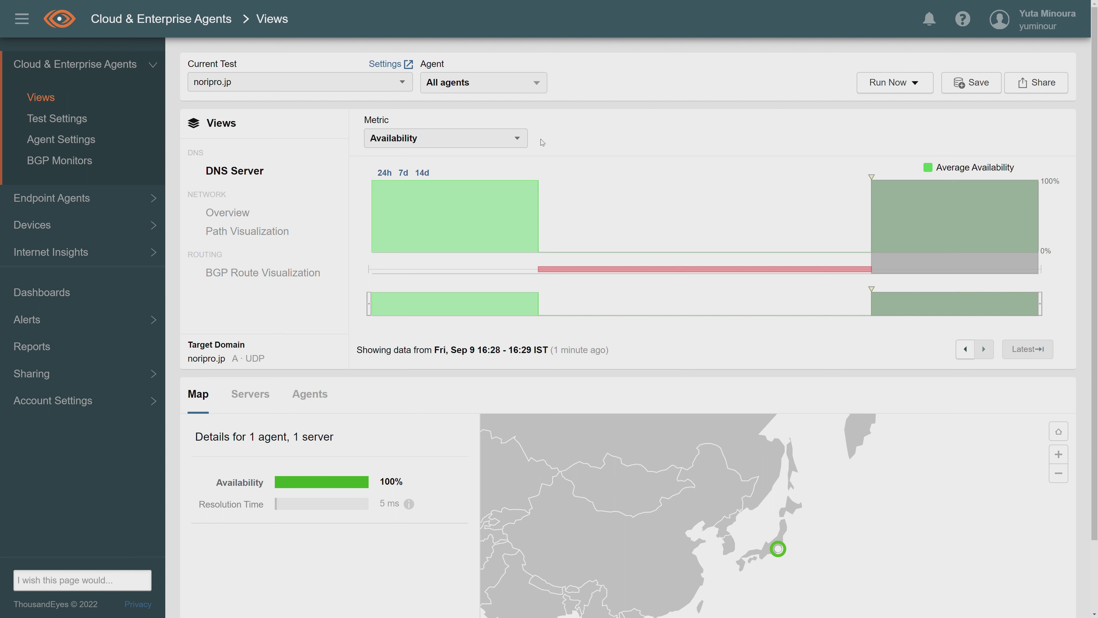
Display the resolution time metric in the DNS server view of the noripro.jp test
click(520, 144)
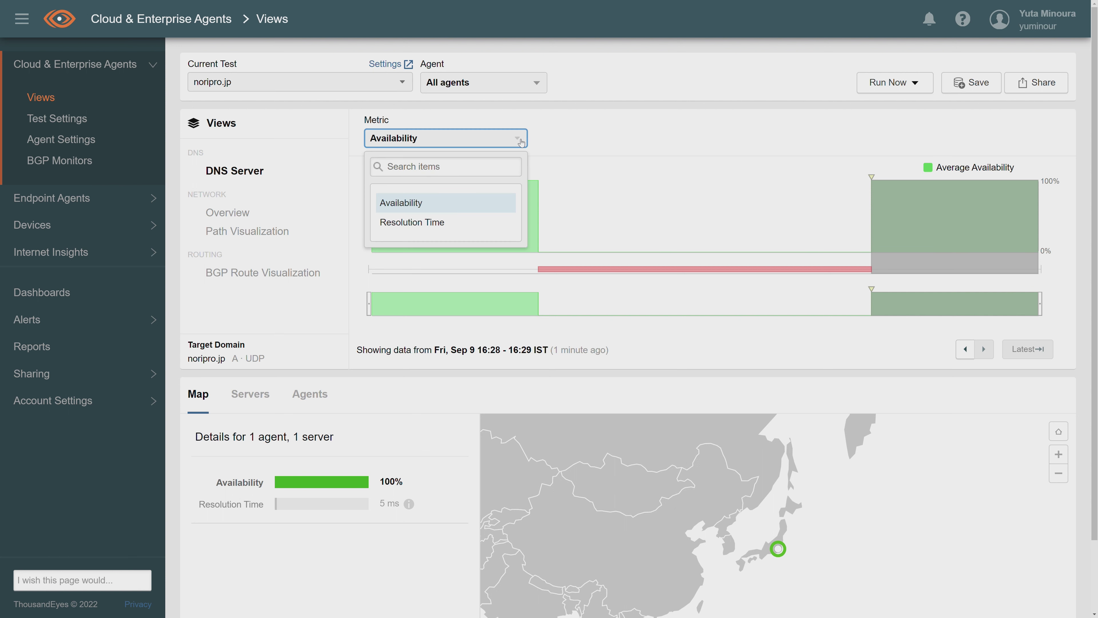
click(489, 224)
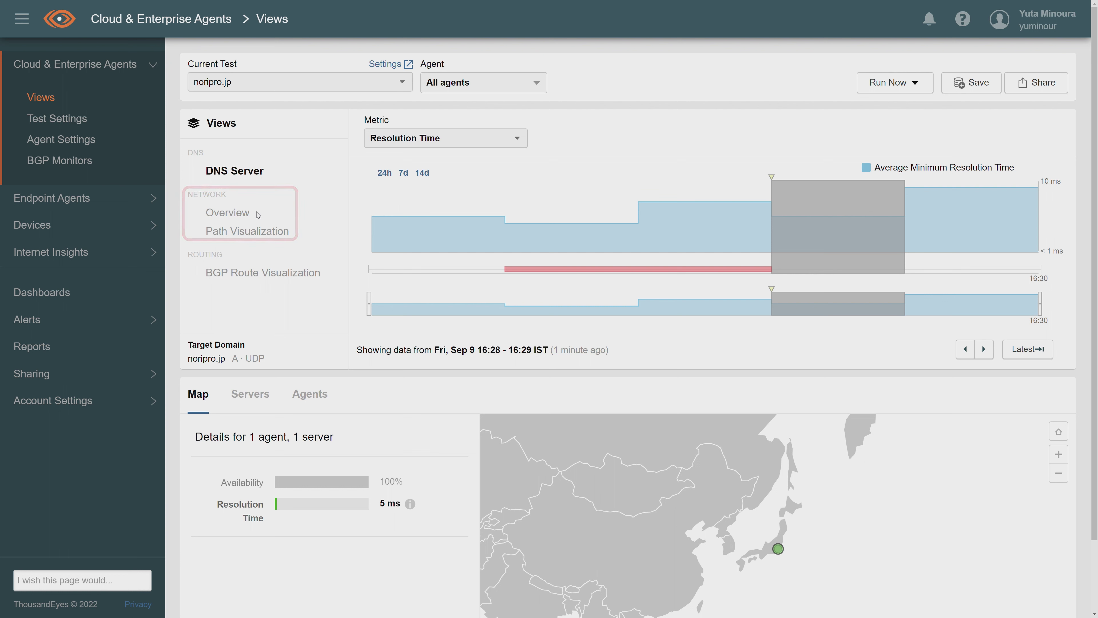
Display the noripro.jp test's network latency and examine its path visualization from SW1 to the 8.8.8.8 server
click(247, 216)
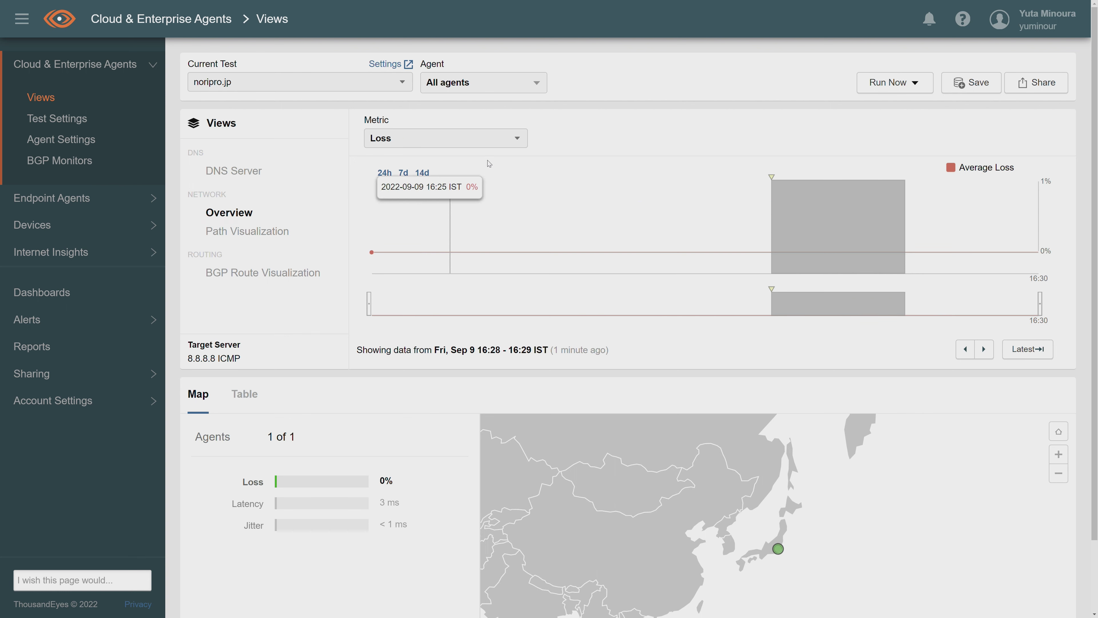
click(519, 137)
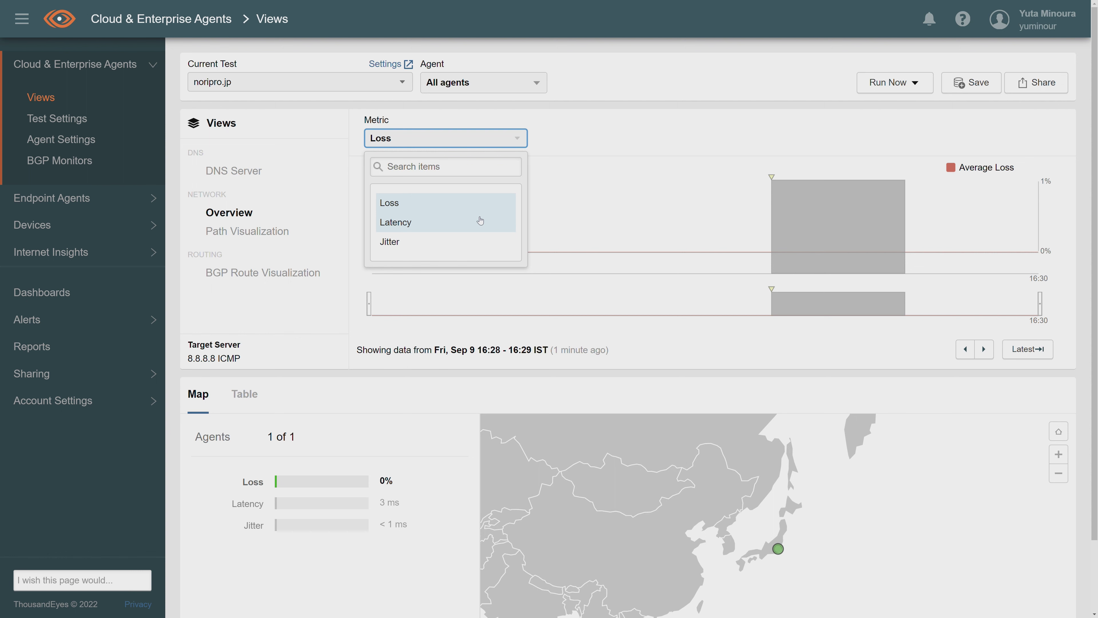
click(481, 220)
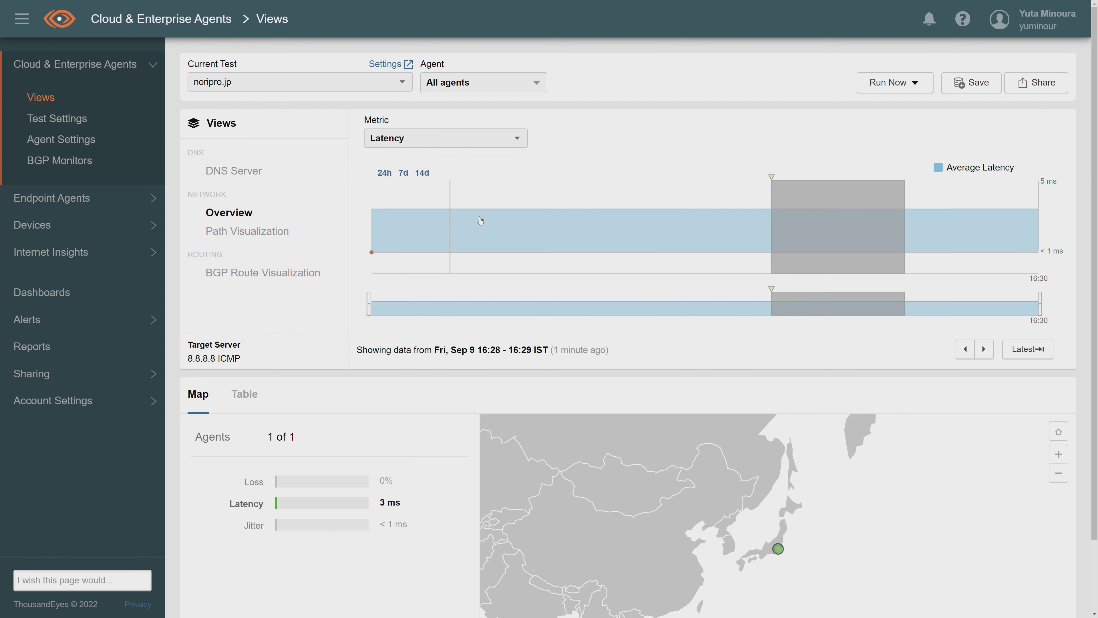
click(249, 231)
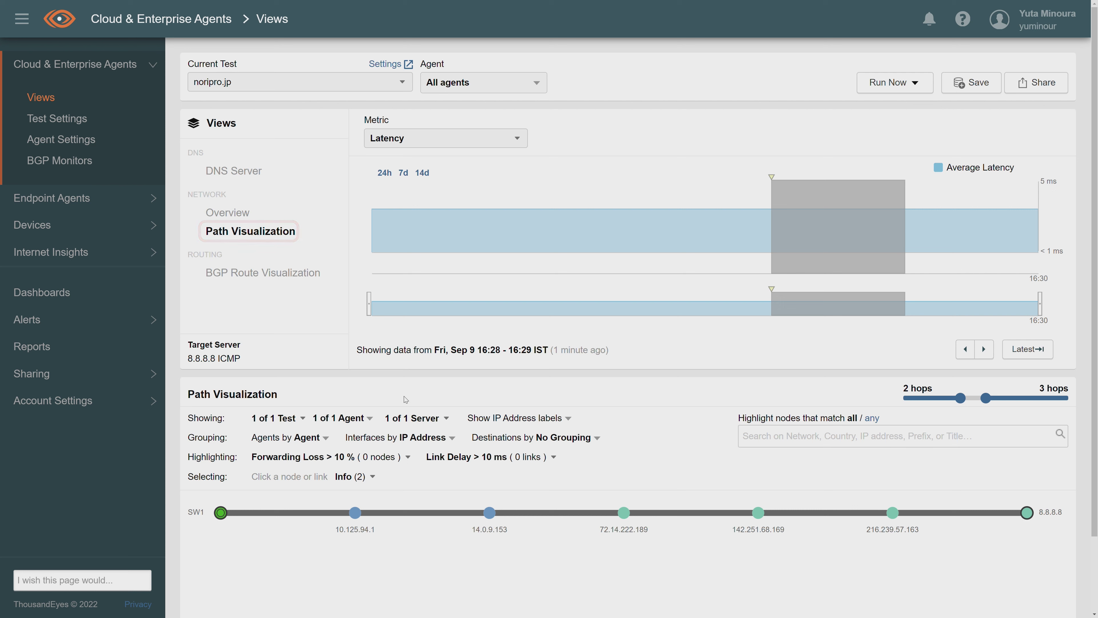
mouse_move(1028, 513)
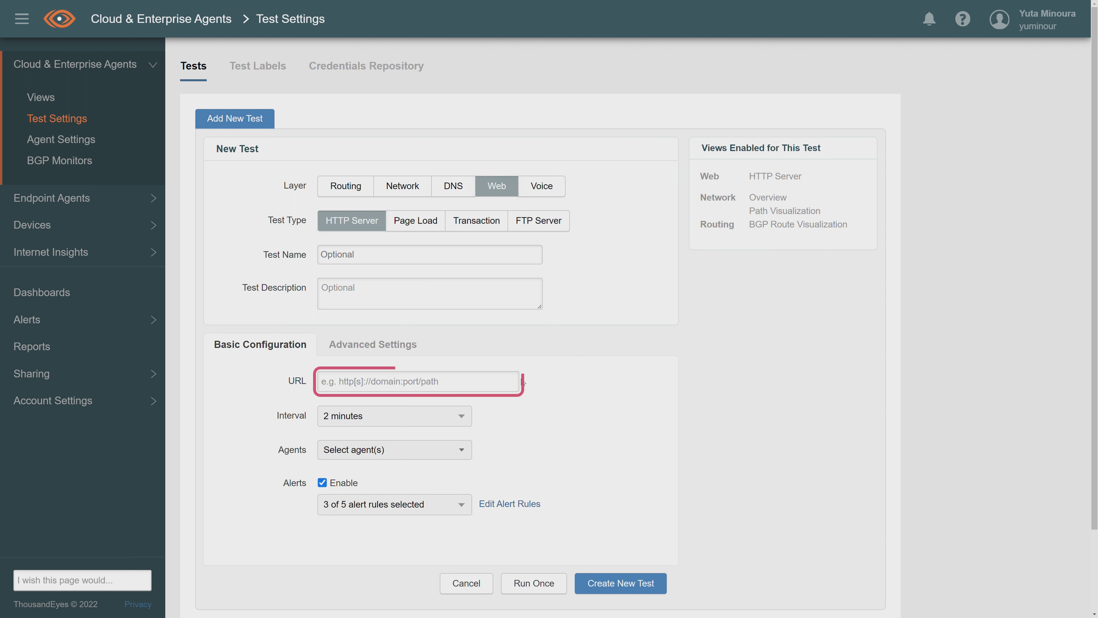
click(512, 378)
text(https://vspo.jp/)
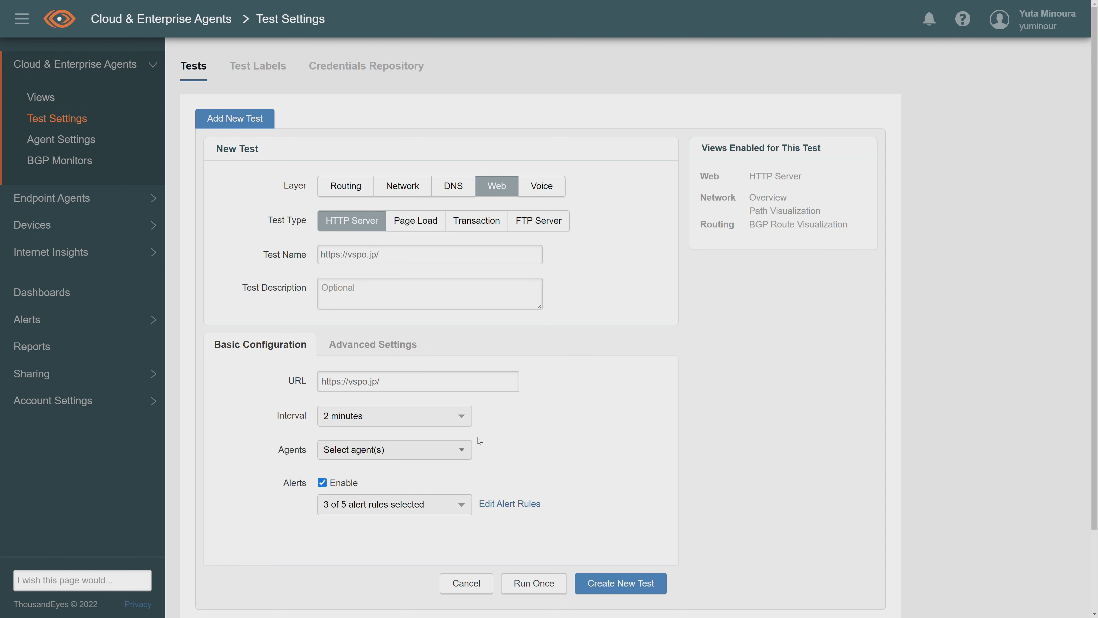
Assign the enterprise agent SW1 to the new HTTP server test, filtering the agent list to enterprise agents
click(467, 450)
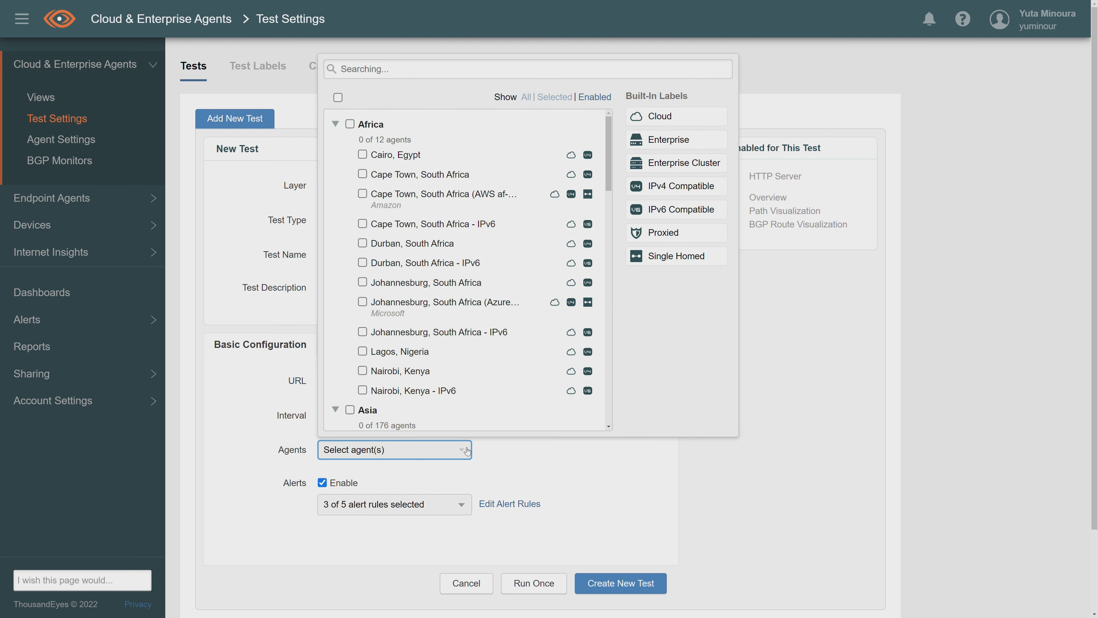
click(663, 140)
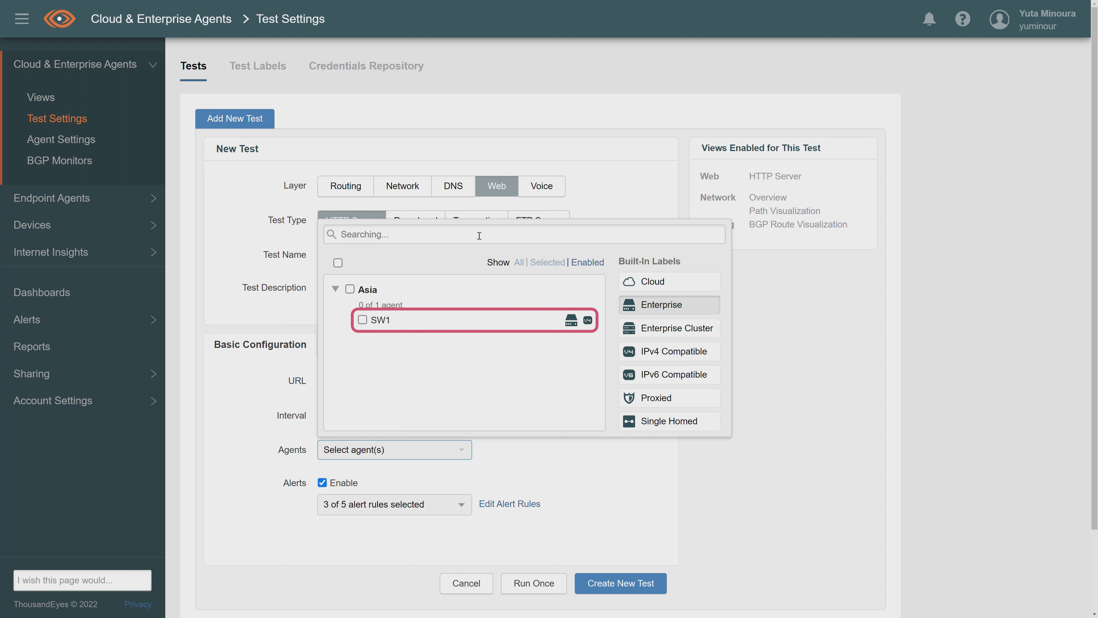
click(374, 326)
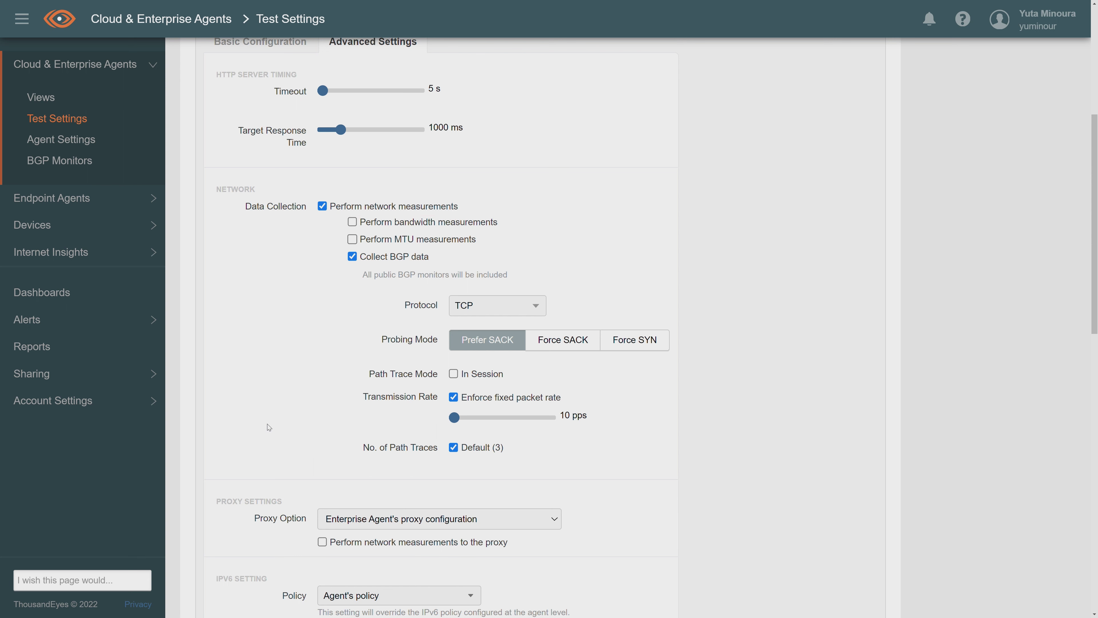
scroll(269, 427, down, 15)
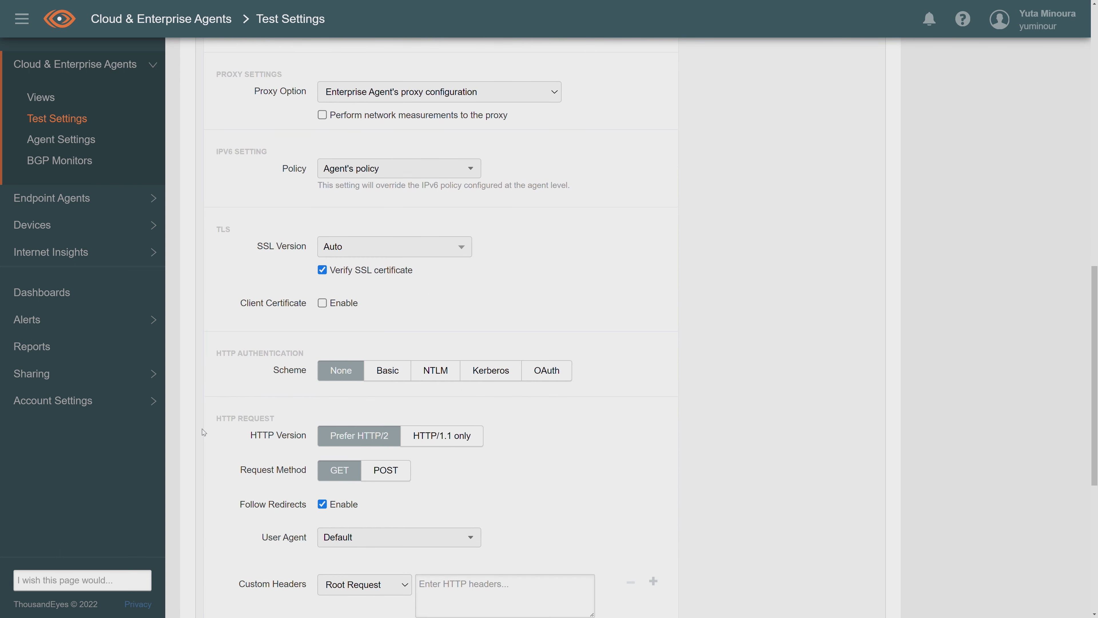
scroll(203, 431, down, 1)
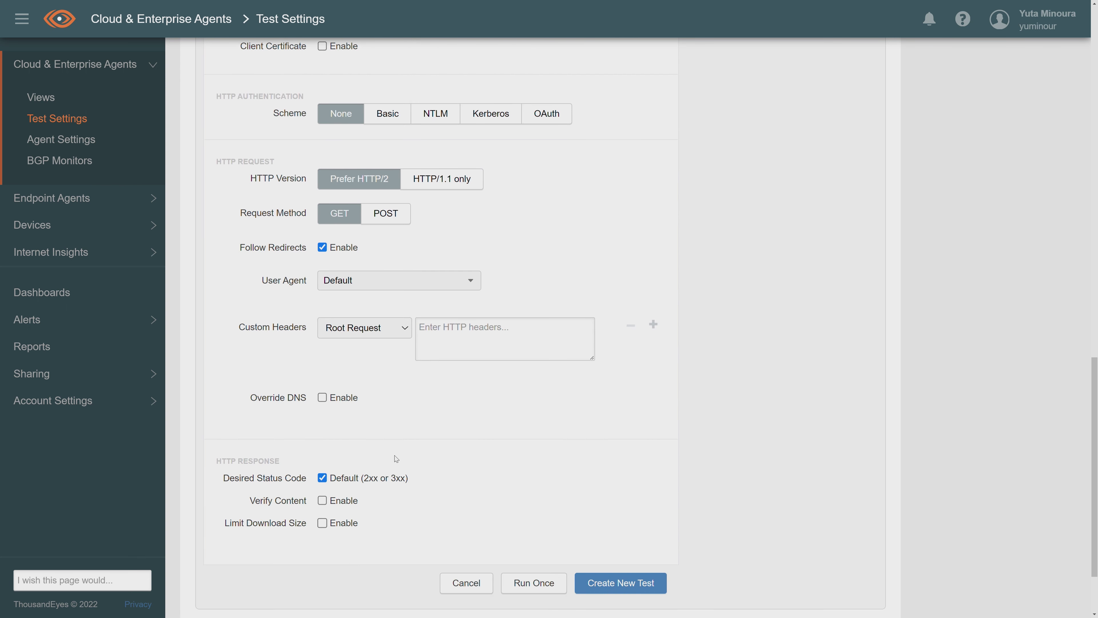
click(581, 578)
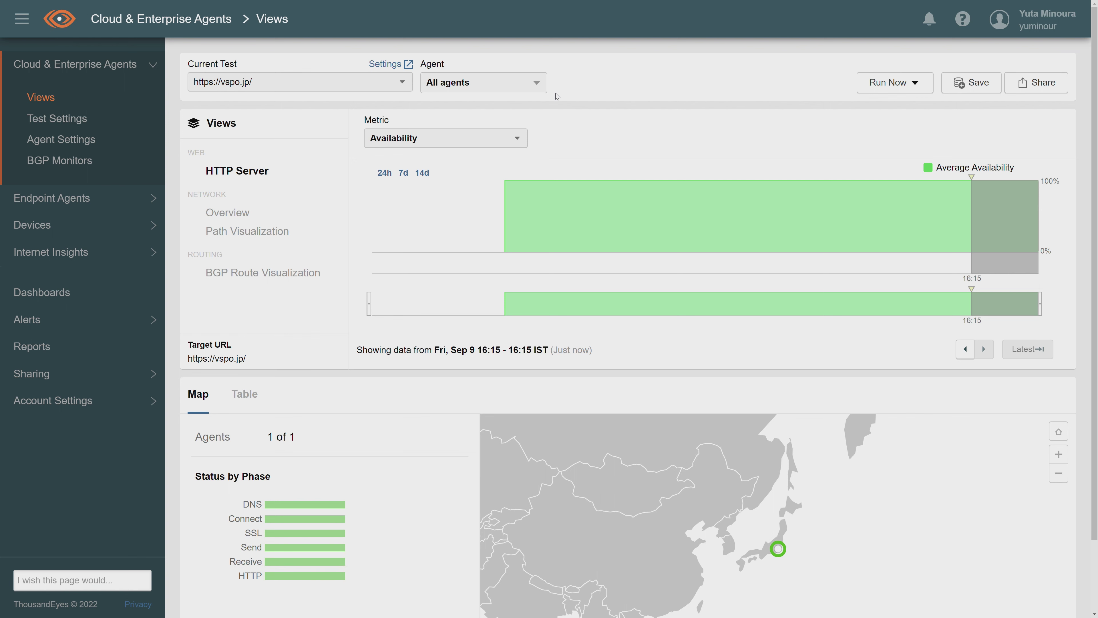
scroll(557, 96, down, 1)
mouse_move(776, 508)
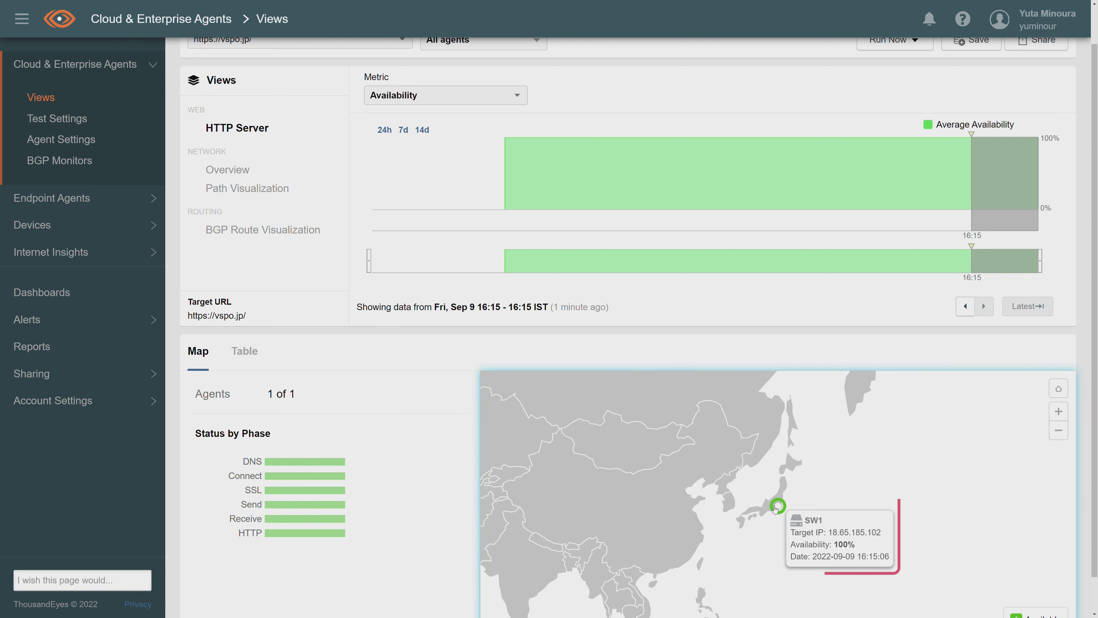